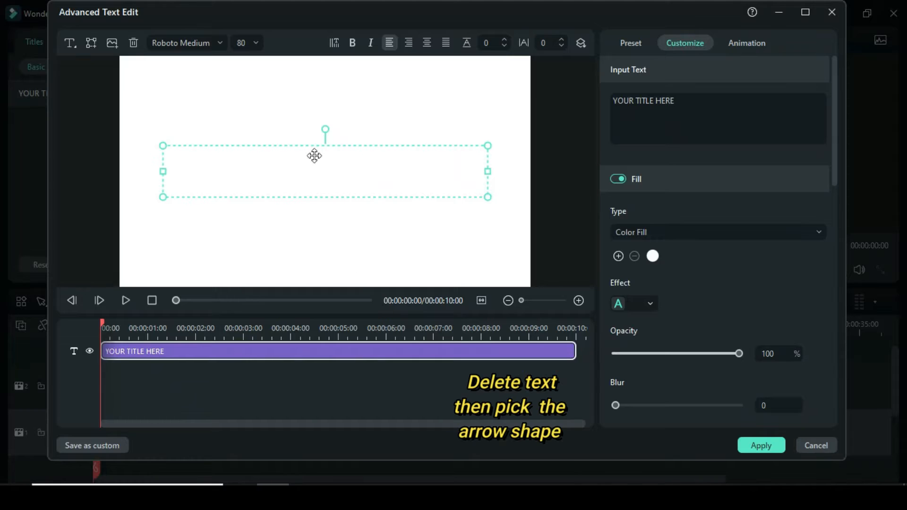
# Replace the default title text with a triangle shape.
pyautogui.click(133, 44)
pyautogui.click(91, 43)
pyautogui.click(106, 115)
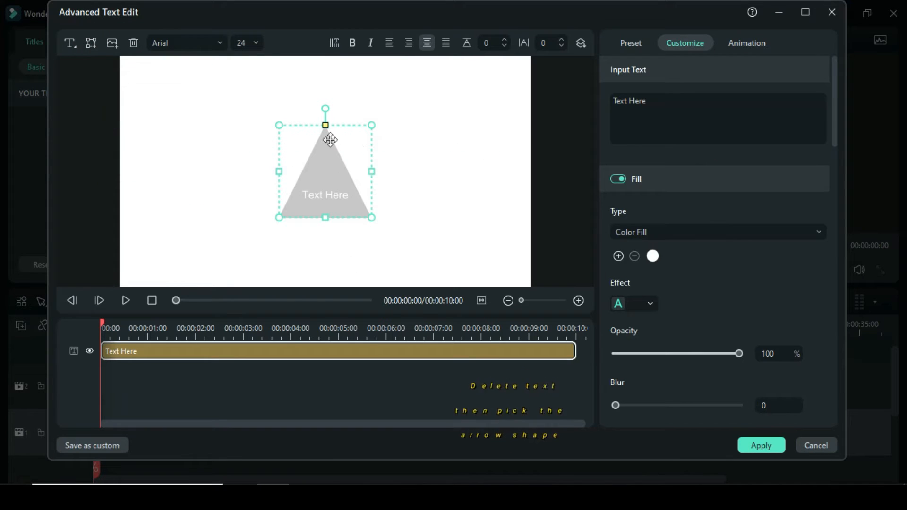
# Turn off the text fill and the shape border for the triangle.
pyautogui.click(616, 179)
pyautogui.moveTo(831, 109); pyautogui.dragTo(835, 398)
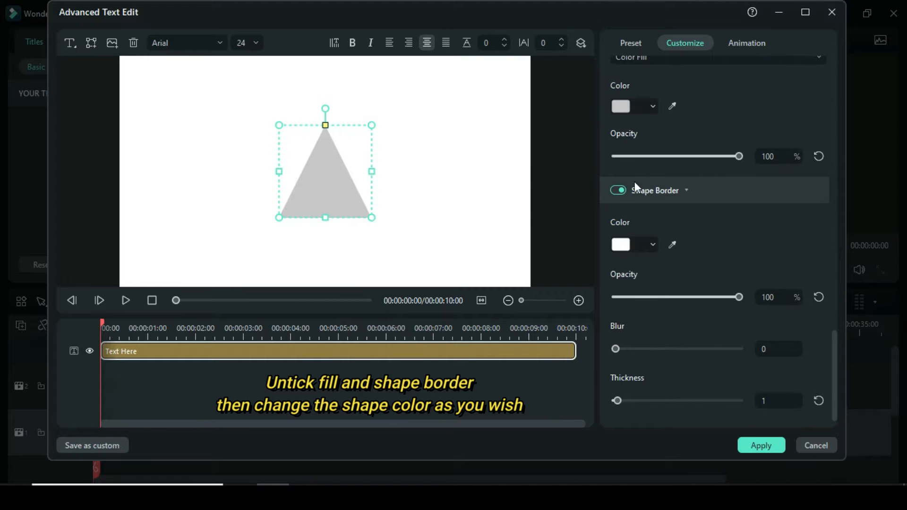
pyautogui.click(617, 191)
# Set the triangle's shape fill color to blue and apply the advanced text changes.
pyautogui.moveTo(838, 362); pyautogui.dragTo(833, 317)
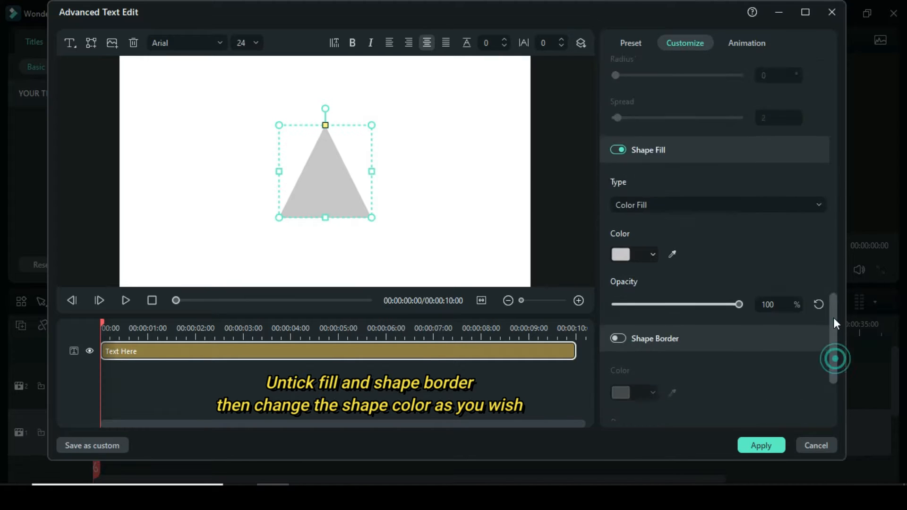
pyautogui.click(650, 288)
pyautogui.click(621, 406)
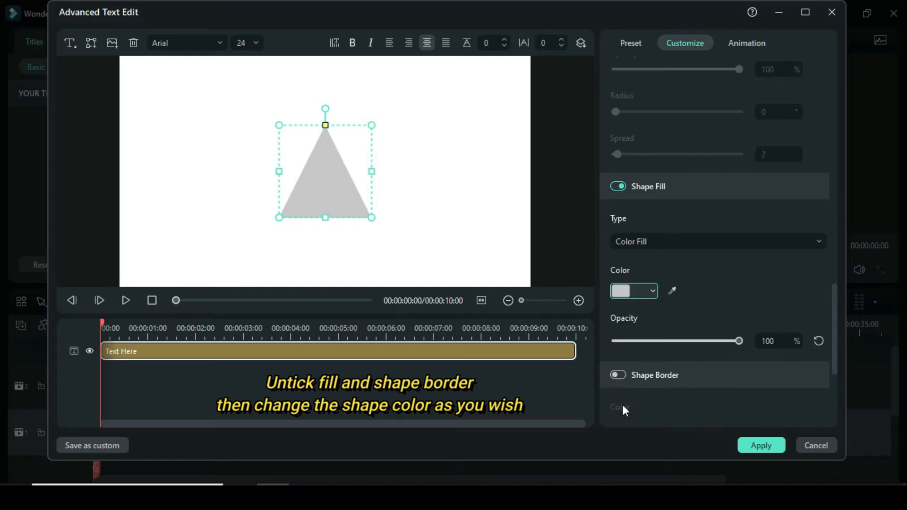
pyautogui.click(745, 446)
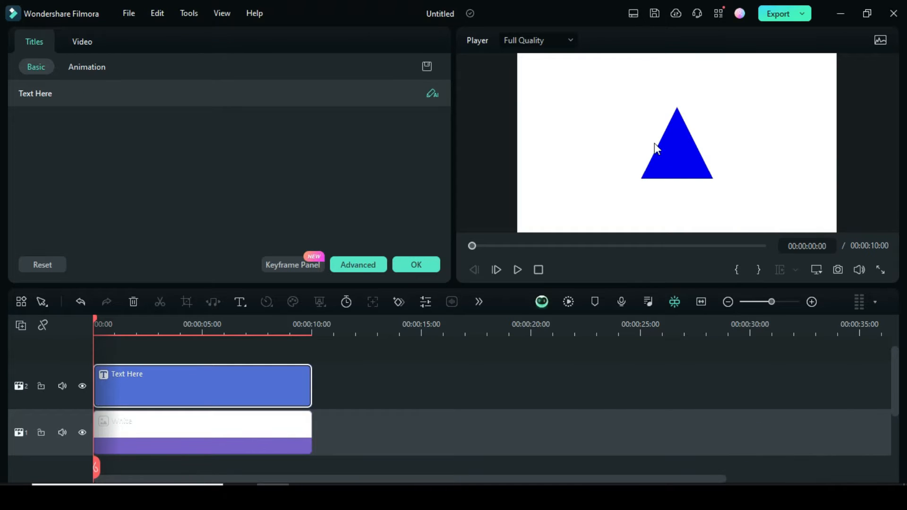
# Scale the triangle title non-uniformly to 300% in X and 1200% in Y.
pyautogui.click(84, 42)
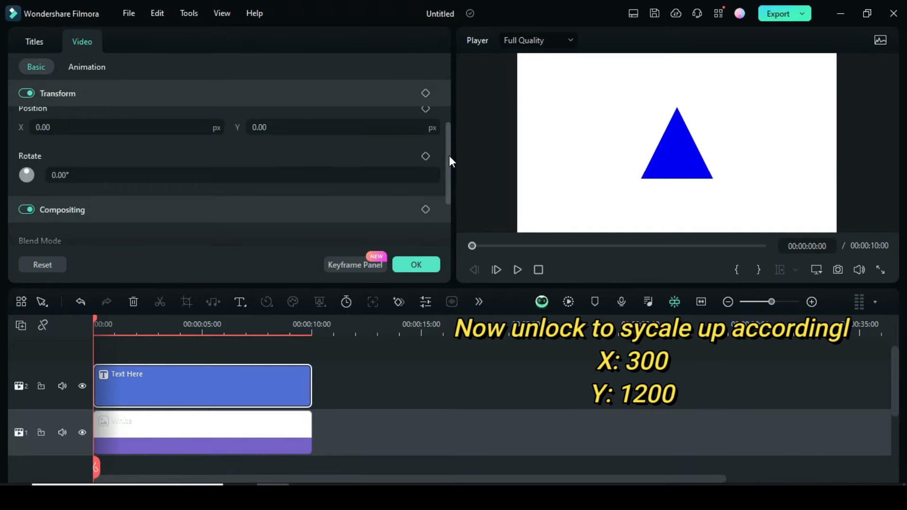
pyautogui.scroll(3, 449, 155)
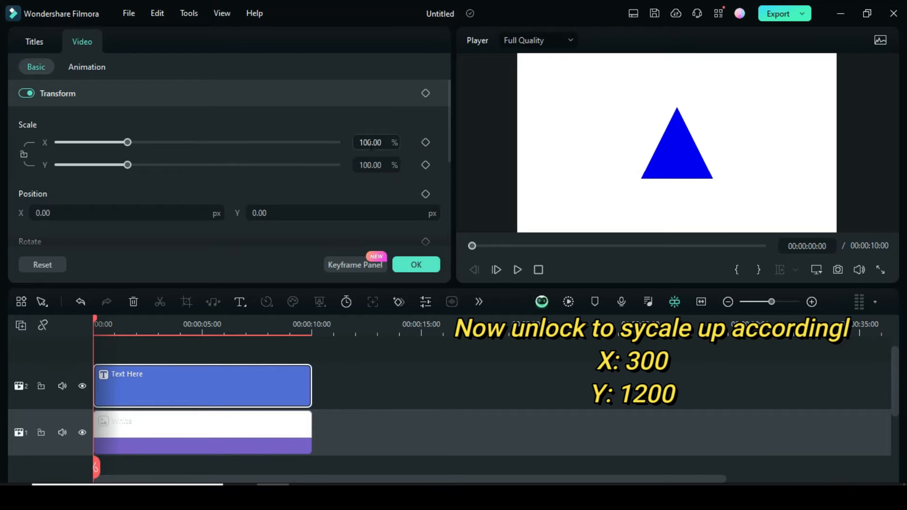
pyautogui.write('300')
pyautogui.press('Return')
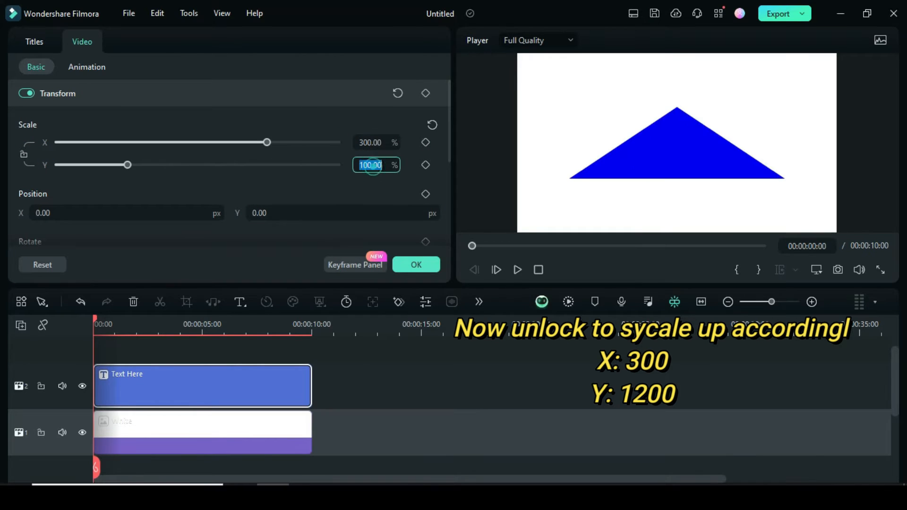
pyautogui.write('1200')
pyautogui.press('Return')
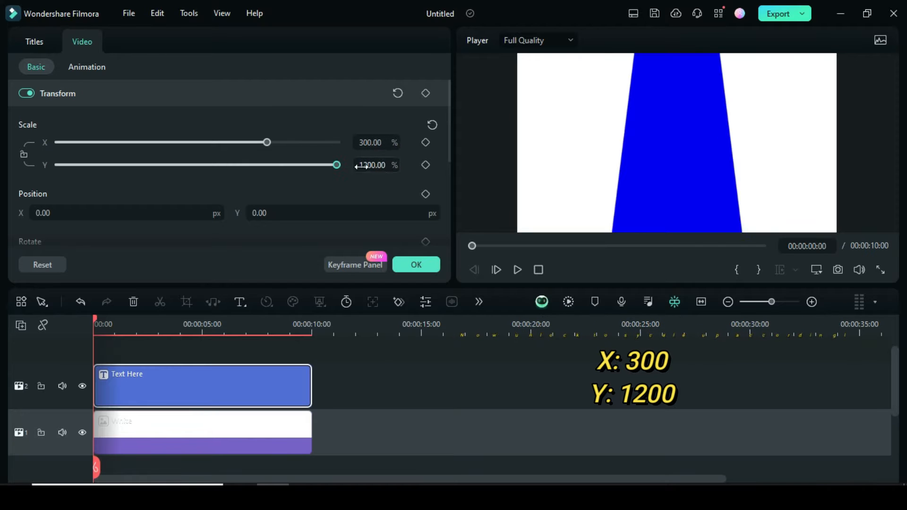
# Move the stretched triangle straight down until its tip sits at the centre of the frame.
pyautogui.moveTo(670, 120); pyautogui.dragTo(677, 189)
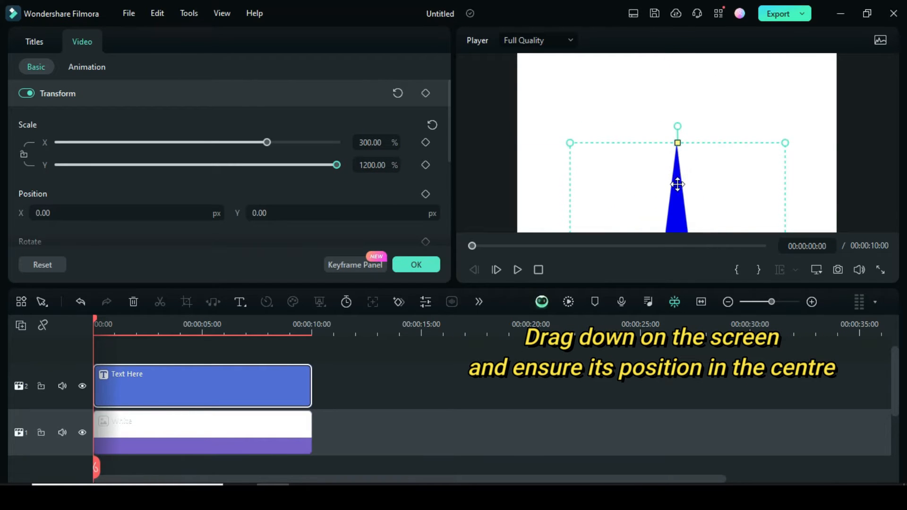
pyautogui.click(97, 320)
pyautogui.moveTo(98, 318); pyautogui.dragTo(85, 328)
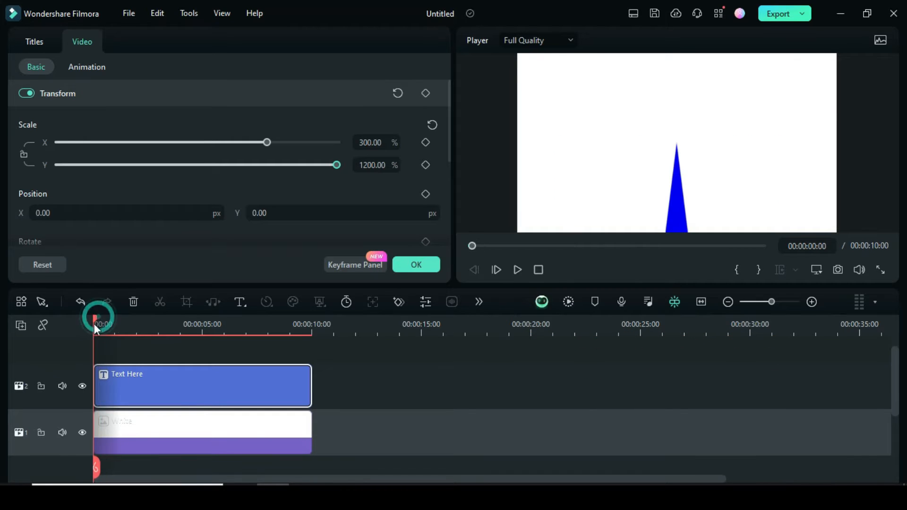
# Copy the triangle title and paste it onto a new video track 3, aligned with the timeline start.
pyautogui.click(21, 326)
pyautogui.click(42, 346)
pyautogui.rightClick(186, 385)
pyautogui.click(210, 223)
pyautogui.scroll(1, 114, 374)
pyautogui.click(72, 367)
pyautogui.rightClick(100, 403)
pyautogui.click(135, 245)
pyautogui.click(21, 325)
pyautogui.click(199, 446)
pyautogui.scroll(-1, 208, 421)
pyautogui.click(471, 247)
pyautogui.click(187, 363)
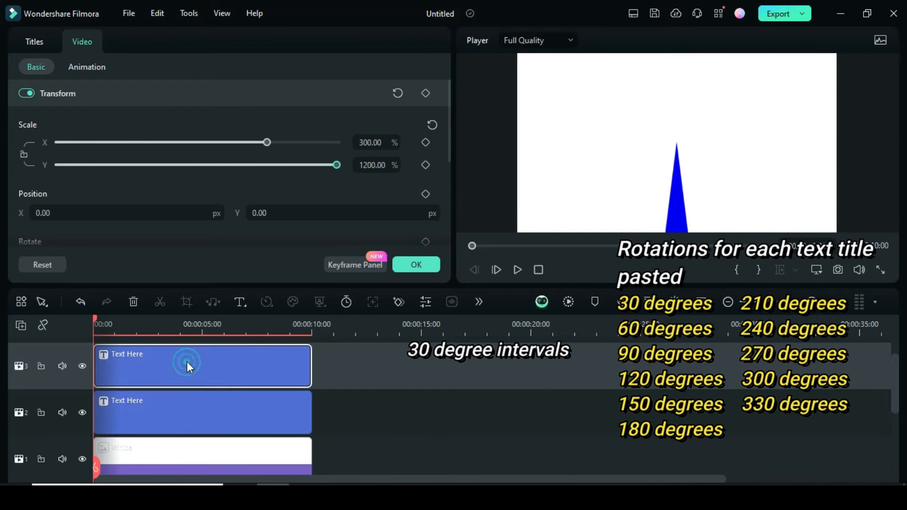
# Set the rotation of the pasted title on track 3 to 30°.
pyautogui.scroll(-3, 448, 118)
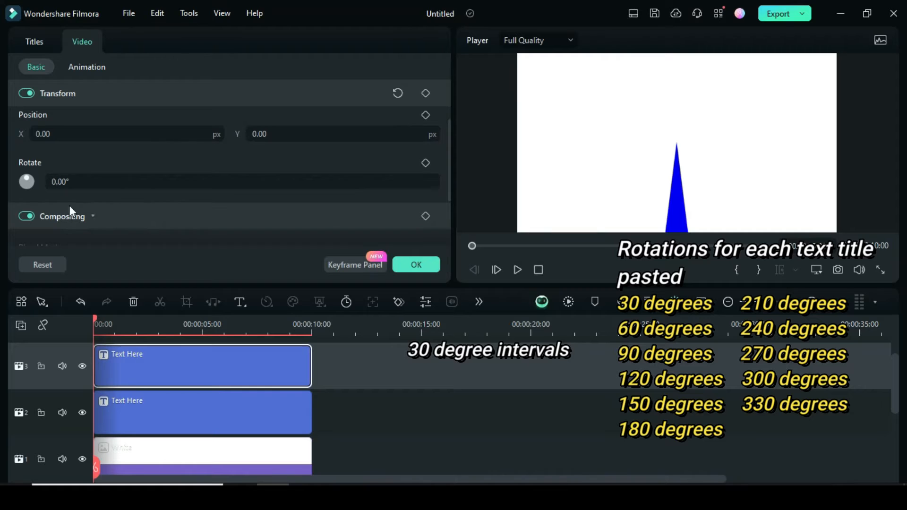
pyautogui.click(82, 182)
pyautogui.write('30')
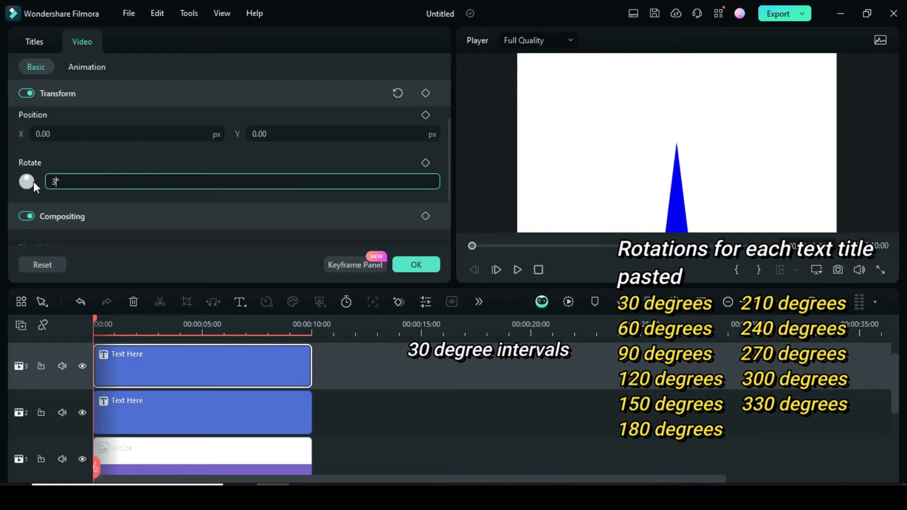
pyautogui.press('Return')
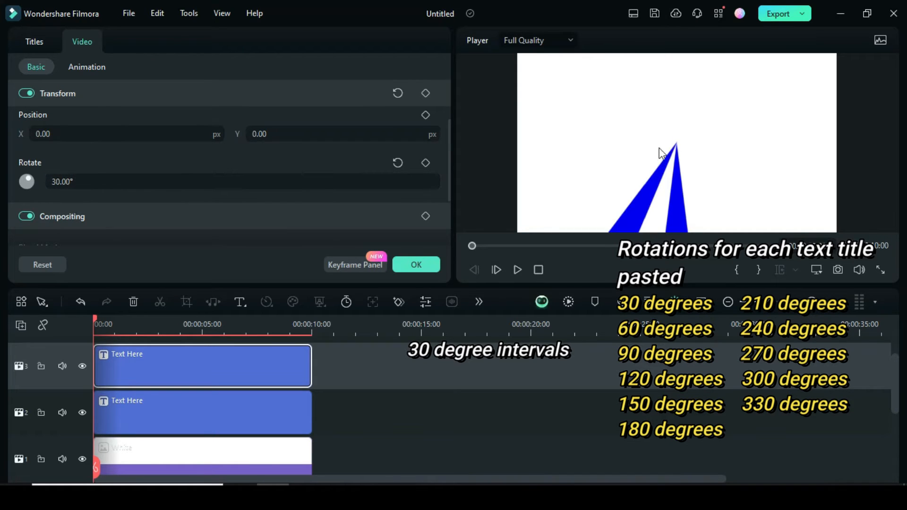
# Copy the 30° title, paste it onto a new video track 4, and return the playhead to the start.
pyautogui.rightClick(198, 389)
pyautogui.click(228, 227)
pyautogui.click(21, 326)
pyautogui.click(76, 369)
pyautogui.rightClick(106, 376)
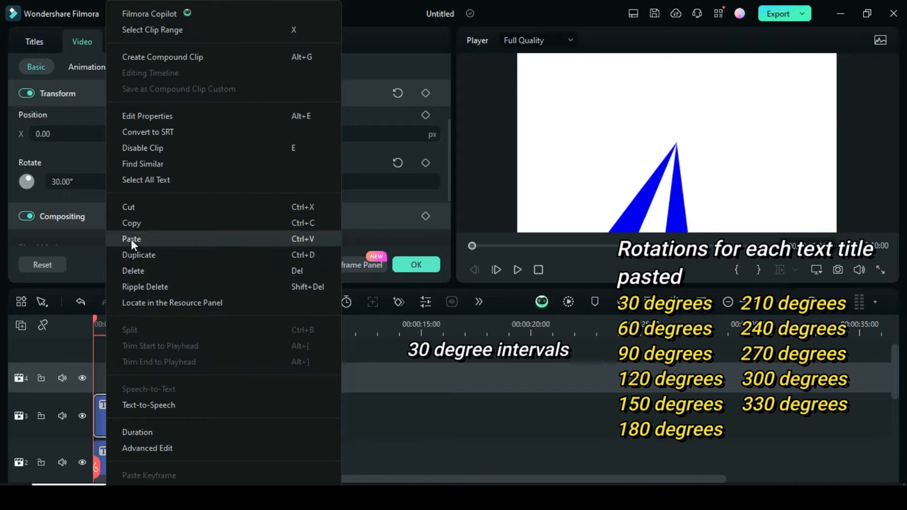
pyautogui.click(131, 239)
pyautogui.click(21, 325)
pyautogui.moveTo(118, 431)
pyautogui.click(204, 449)
pyautogui.click(470, 246)
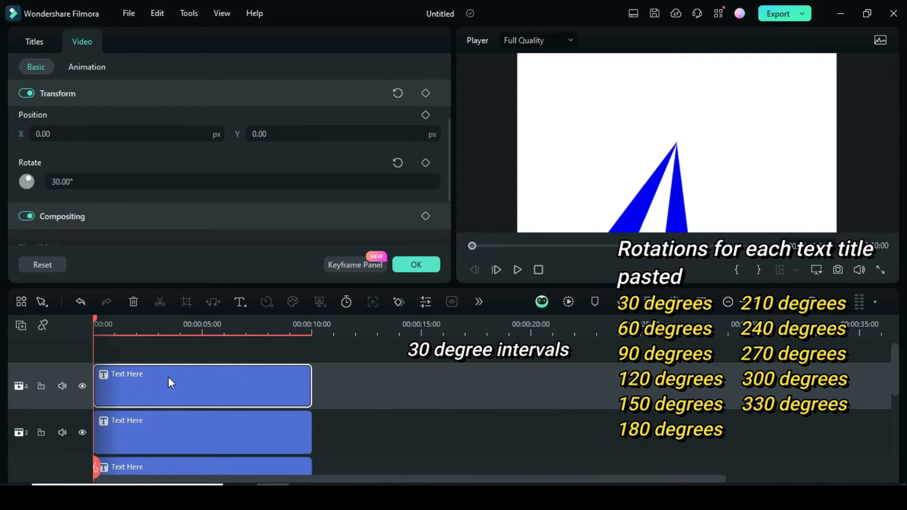
# Set the rotation of the title on track 4 to 60°.
pyautogui.click(59, 182)
pyautogui.write('60')
pyautogui.press('Return')
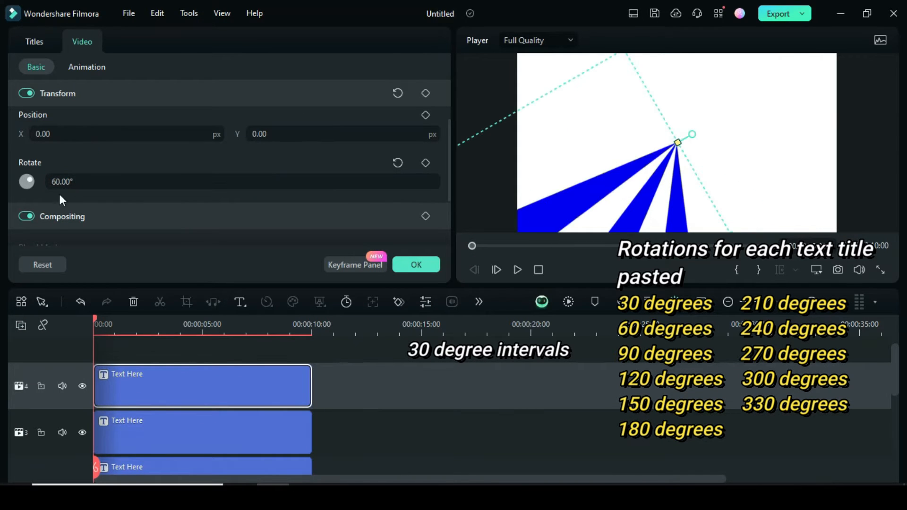
# Copy the 60° title, paste it onto a new video track 5, and return the playhead to the start.
pyautogui.rightClick(183, 384)
pyautogui.click(213, 224)
pyautogui.click(21, 325)
pyautogui.click(62, 348)
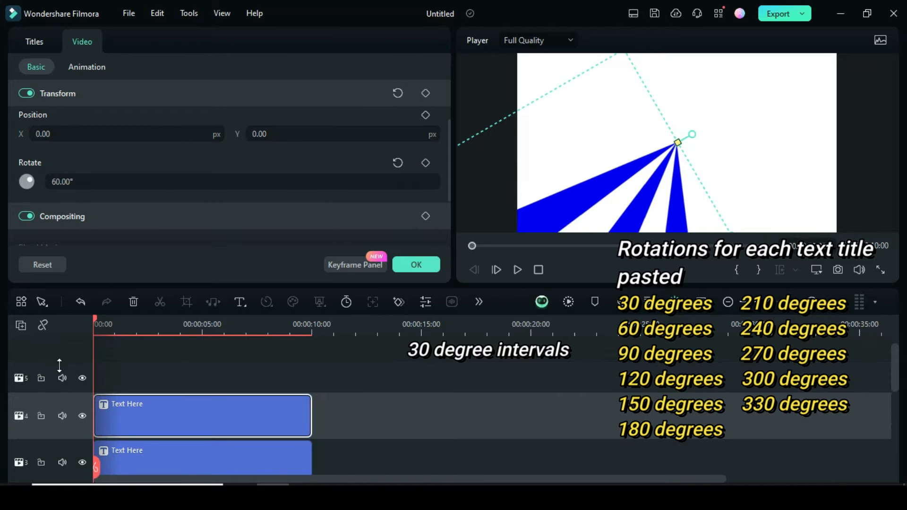
pyautogui.rightClick(109, 374)
pyautogui.click(139, 240)
pyautogui.click(21, 325)
pyautogui.moveTo(163, 432)
pyautogui.click(204, 446)
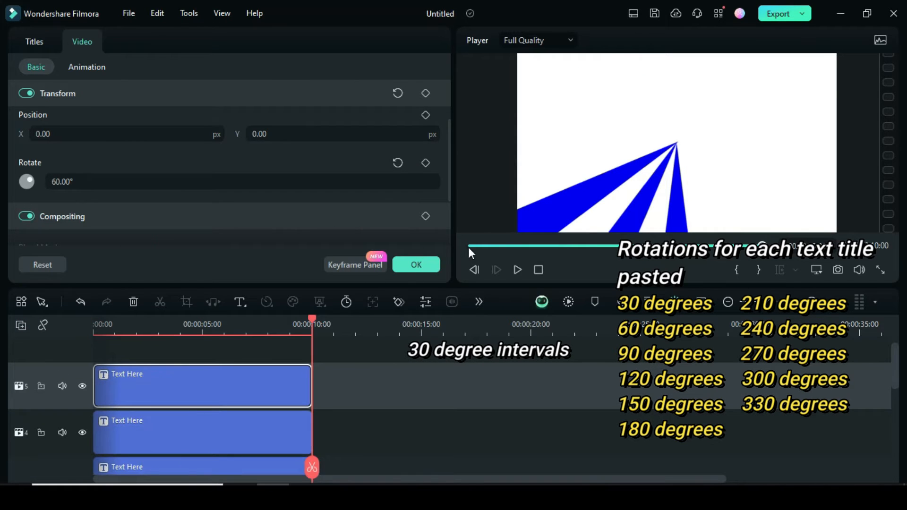
pyautogui.click(470, 245)
# Set the rotation of the title on track 5 to 90°.
pyautogui.click(47, 183)
pyautogui.write('90')
pyautogui.click(86, 160)
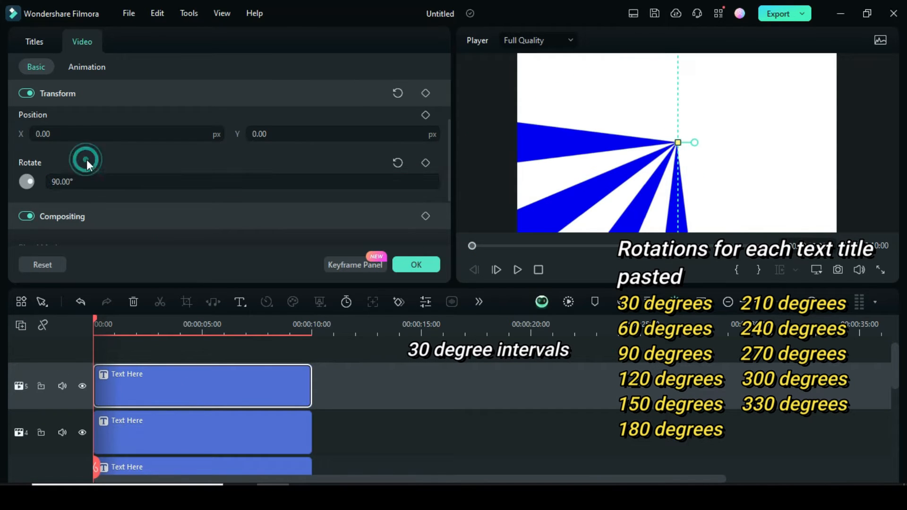
# Paste a copy of the 90° title onto a new video track 6 and set its rotation to 120°.
pyautogui.rightClick(198, 375)
pyautogui.click(233, 223)
pyautogui.click(21, 325)
pyautogui.click(44, 351)
pyautogui.rightClick(107, 396)
pyautogui.click(137, 240)
pyautogui.click(79, 181)
pyautogui.write('120')
pyautogui.click(87, 151)
# Paste a copy of the 120° title onto a new video track 7 and set its rotation to 150°.
pyautogui.rightClick(165, 393)
pyautogui.click(203, 224)
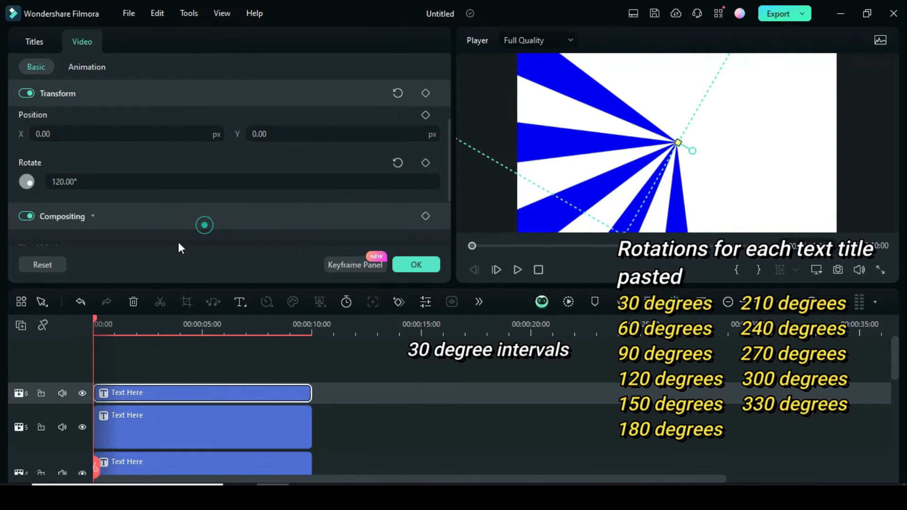
pyautogui.click(21, 325)
pyautogui.click(44, 348)
pyautogui.rightClick(107, 393)
pyautogui.click(137, 239)
pyautogui.click(469, 246)
pyautogui.click(89, 180)
pyautogui.write('150')
pyautogui.click(86, 163)
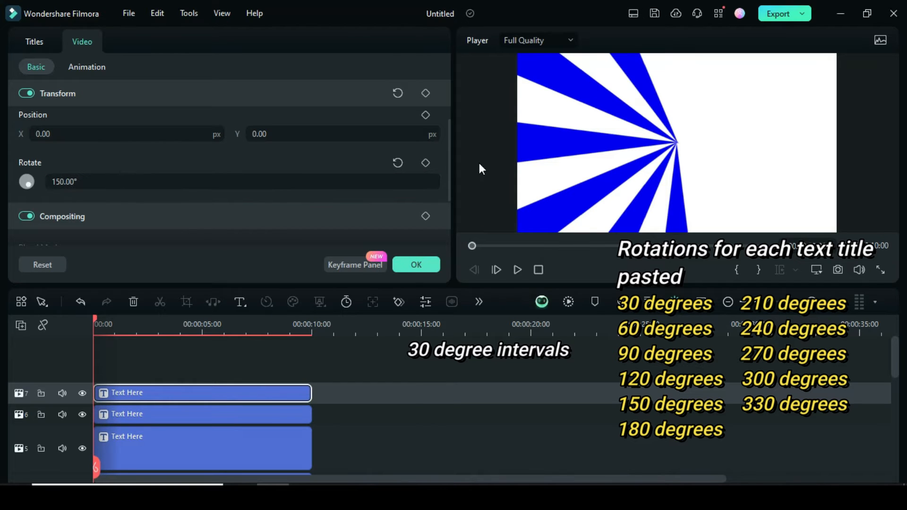
# Paste a copy of the 150° title onto a new video track 8 and set its rotation to 180°.
pyautogui.rightClick(180, 392)
pyautogui.click(203, 222)
pyautogui.click(21, 325)
pyautogui.click(45, 348)
pyautogui.rightClick(172, 393)
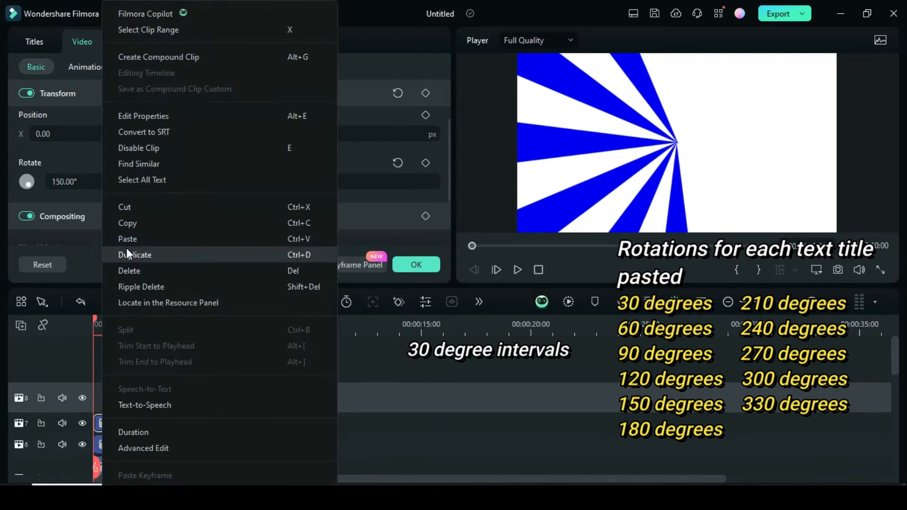
pyautogui.click(135, 238)
pyautogui.press('Home')
pyautogui.moveTo(89, 181); pyautogui.dragTo(52, 182)
pyautogui.write('180')
pyautogui.press('Return')
# Paste a copy of the 180° title onto a new video track 9 and set its rotation to 210°.
pyautogui.rightClick(126, 392)
pyautogui.click(159, 222)
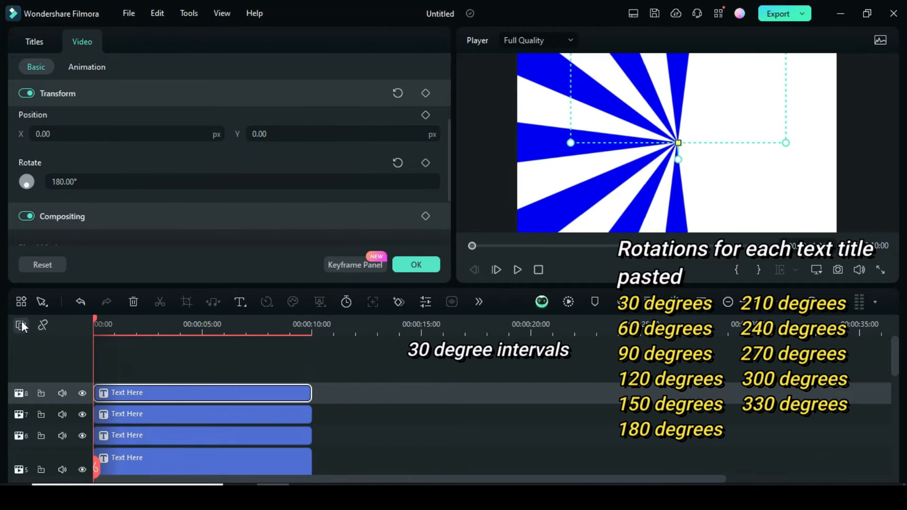
pyautogui.click(21, 325)
pyautogui.click(44, 348)
pyautogui.rightClick(87, 388)
pyautogui.click(132, 239)
pyautogui.click(94, 179)
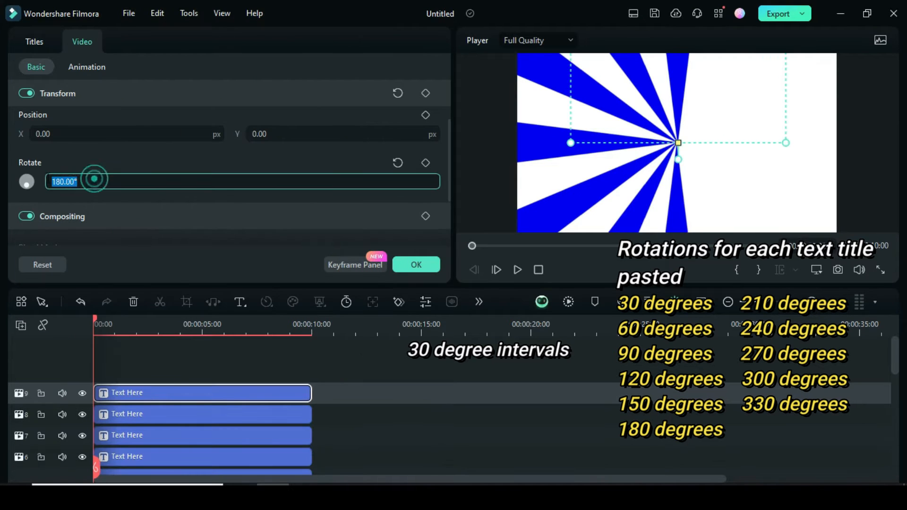
pyautogui.write('210')
pyautogui.press('Return')
# Paste a copy of the 210° title onto a new video track 10 and set its rotation to 240°.
pyautogui.rightClick(146, 392)
pyautogui.click(171, 225)
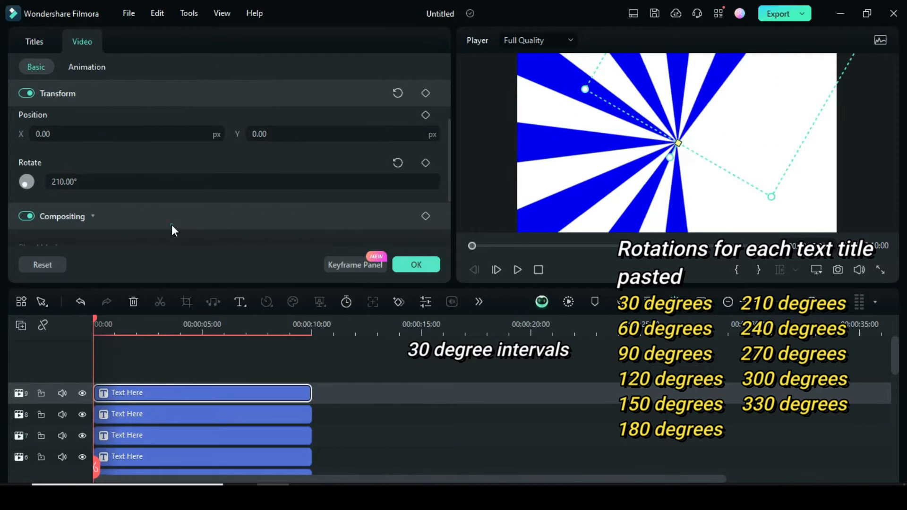
pyautogui.click(21, 325)
pyautogui.click(44, 348)
pyautogui.rightClick(98, 398)
pyautogui.click(124, 239)
pyautogui.click(88, 180)
pyautogui.write('240')
pyautogui.click(73, 161)
# Paste a copy of the 240° title onto a new video track 11 and set its rotation to 270°.
pyautogui.rightClick(123, 392)
pyautogui.click(146, 223)
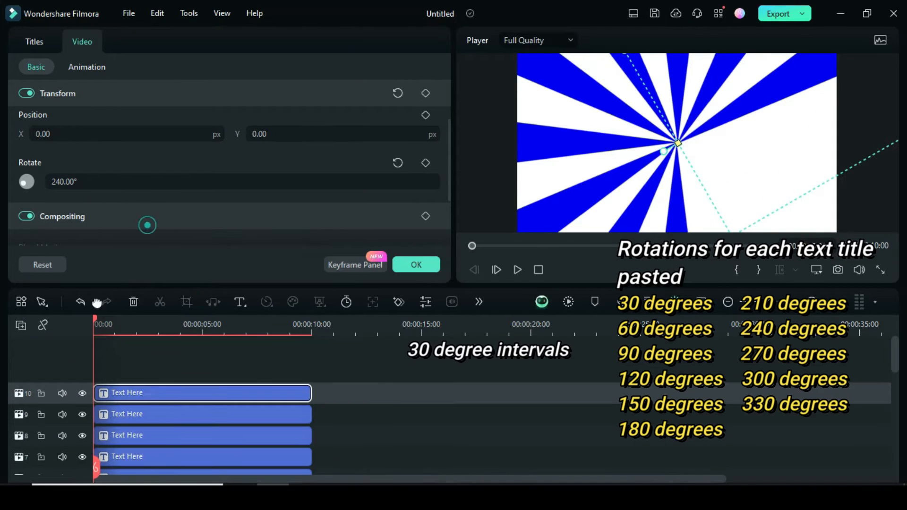
pyautogui.click(21, 325)
pyautogui.click(44, 348)
pyautogui.rightClick(99, 397)
pyautogui.click(125, 239)
pyautogui.click(49, 183)
pyautogui.write('270')
pyautogui.click(73, 161)
# Paste a copy of the 270° title onto a new video track 12 and set its rotation to 300°.
pyautogui.rightClick(122, 393)
pyautogui.click(146, 223)
pyautogui.click(21, 325)
pyautogui.click(48, 347)
pyautogui.rightClick(107, 395)
pyautogui.click(126, 240)
pyautogui.click(89, 181)
pyautogui.write('300')
pyautogui.press('Return')
# Paste a copy of the 300° title onto a new video track 13 and set its rotation to 330°.
pyautogui.rightClick(124, 387)
pyautogui.click(166, 220)
pyautogui.click(21, 325)
pyautogui.click(45, 343)
pyautogui.rightClick(110, 398)
pyautogui.click(127, 237)
pyautogui.click(82, 181)
pyautogui.write('330')
pyautogui.press('Return')
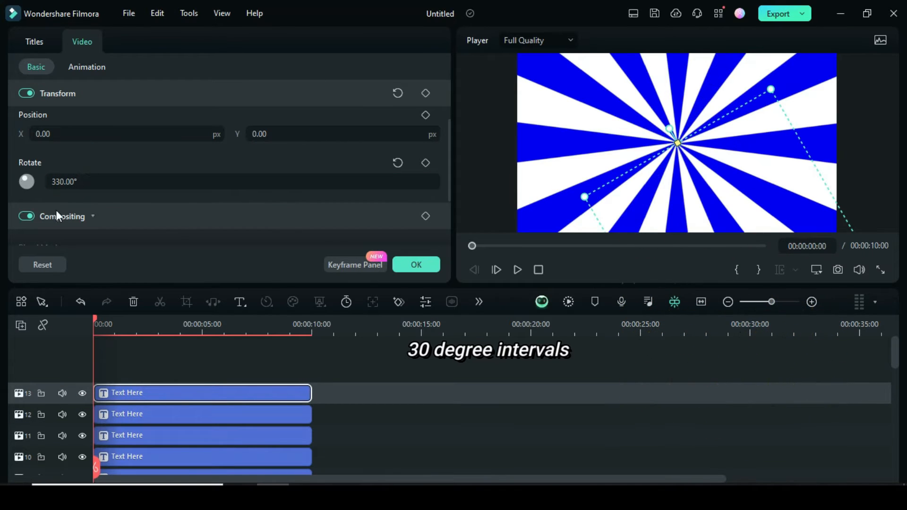
# Select all the clips on the timeline and combine them into one compound clip, accepting the default name.
pyautogui.moveTo(96, 319); pyautogui.dragTo(107, 319)
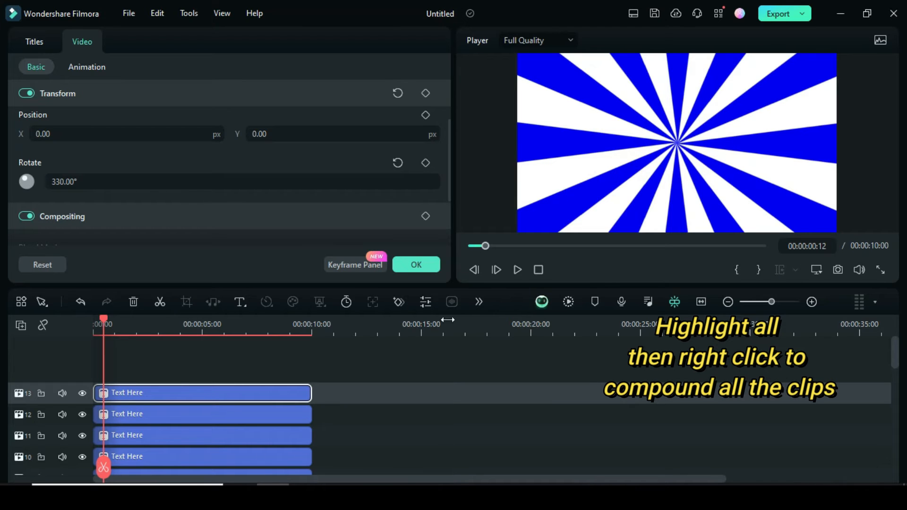
pyautogui.moveTo(104, 322); pyautogui.dragTo(94, 323)
pyautogui.scroll(-5, 226, 381)
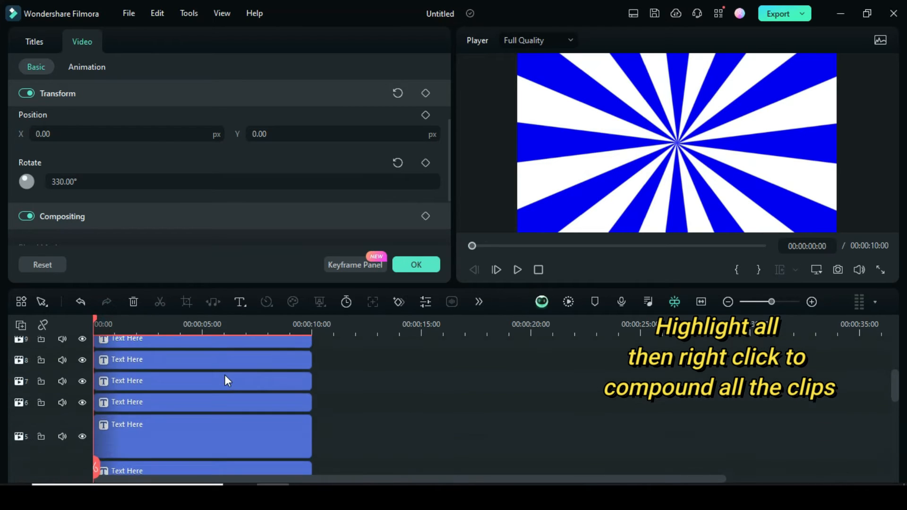
pyautogui.scroll(5, 229, 386)
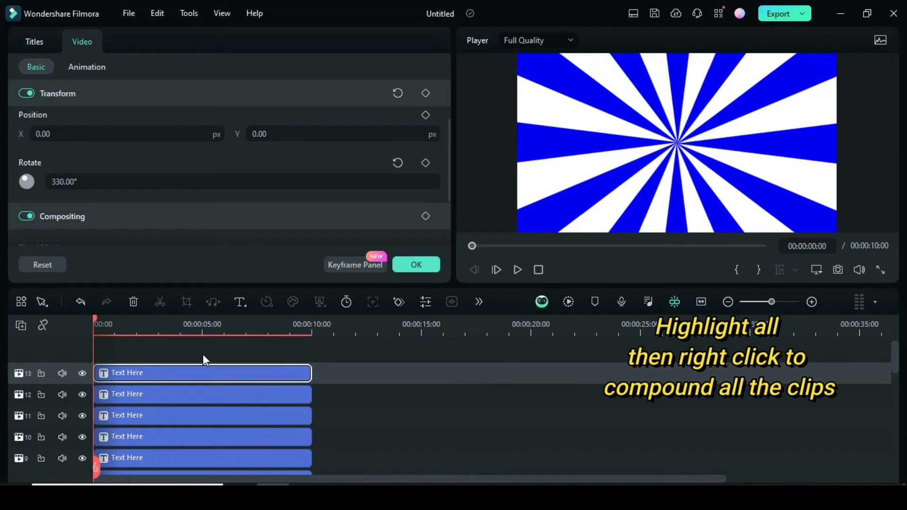
pyautogui.moveTo(163, 351); pyautogui.dragTo(225, 372)
pyautogui.scroll(3, 273, 387)
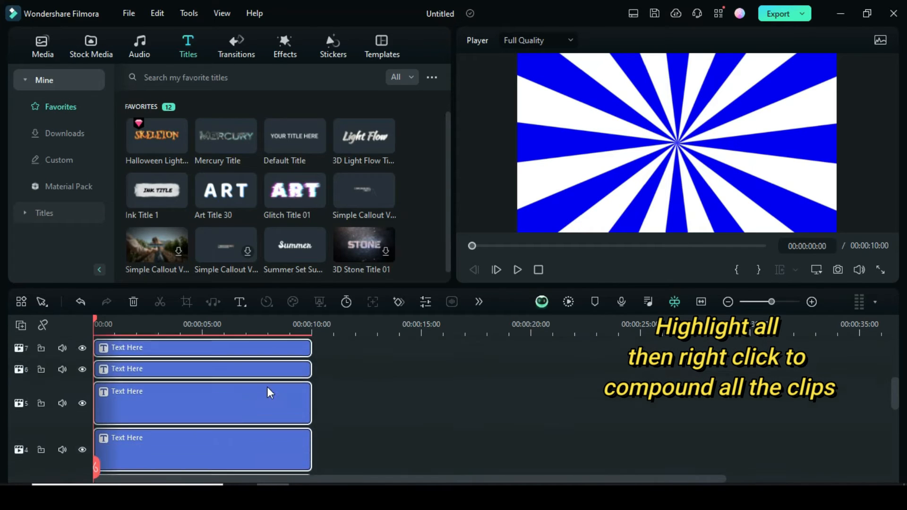
pyautogui.rightClick(258, 401)
pyautogui.click(314, 73)
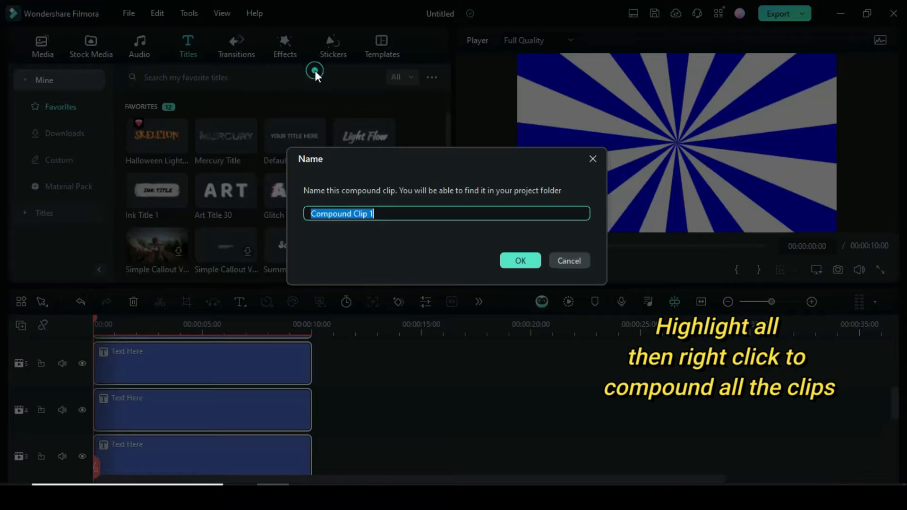
pyautogui.click(509, 265)
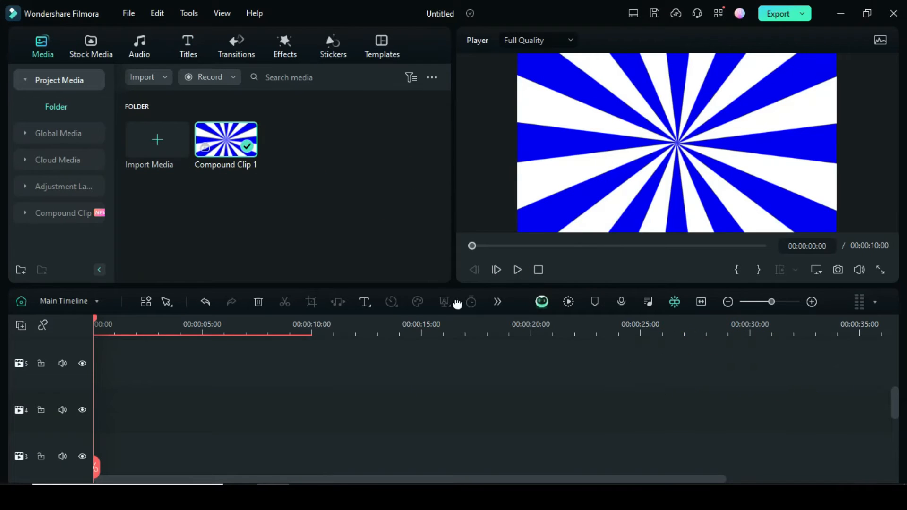
# Set the scale of the compound clip on video track 1 to 215% in both X and Y.
pyautogui.moveTo(241, 329); pyautogui.dragTo(248, 330)
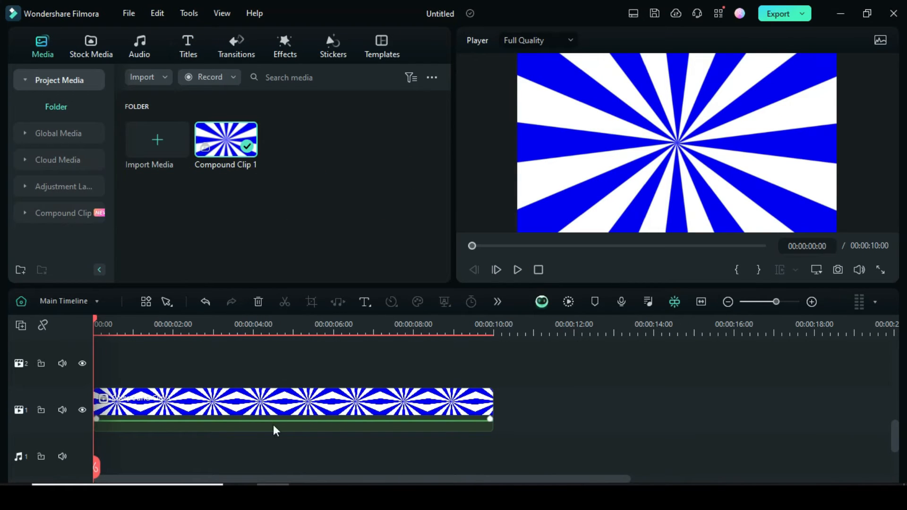
pyautogui.click(223, 408)
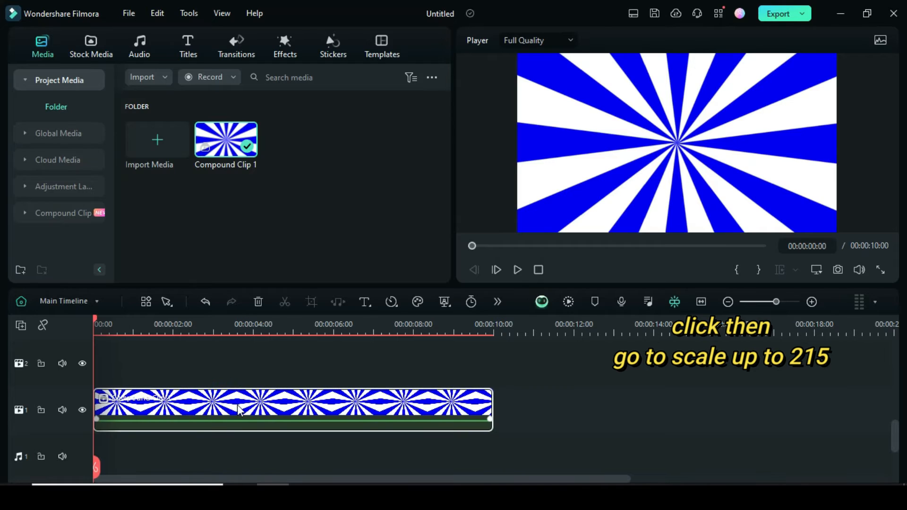
pyautogui.doubleClick(239, 408)
pyautogui.moveTo(447, 103); pyautogui.dragTo(446, 79)
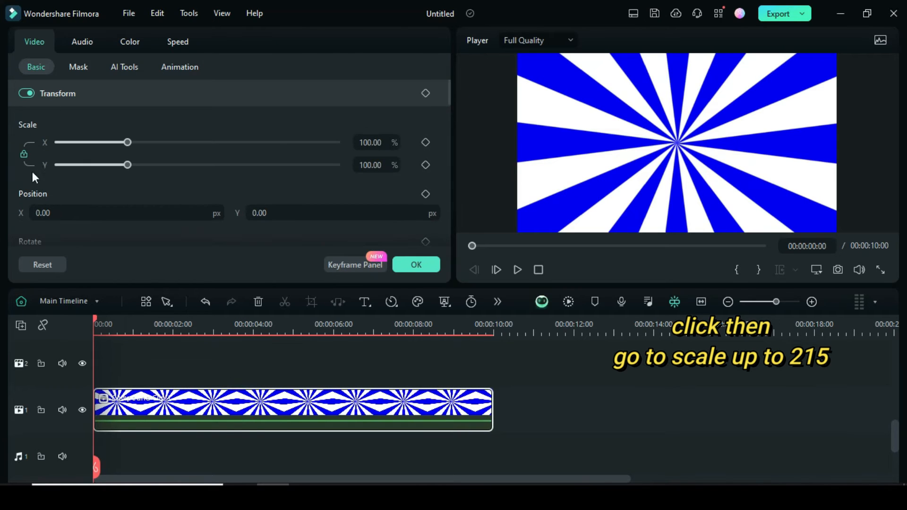
pyautogui.click(366, 144)
pyautogui.write('215')
pyautogui.click(314, 125)
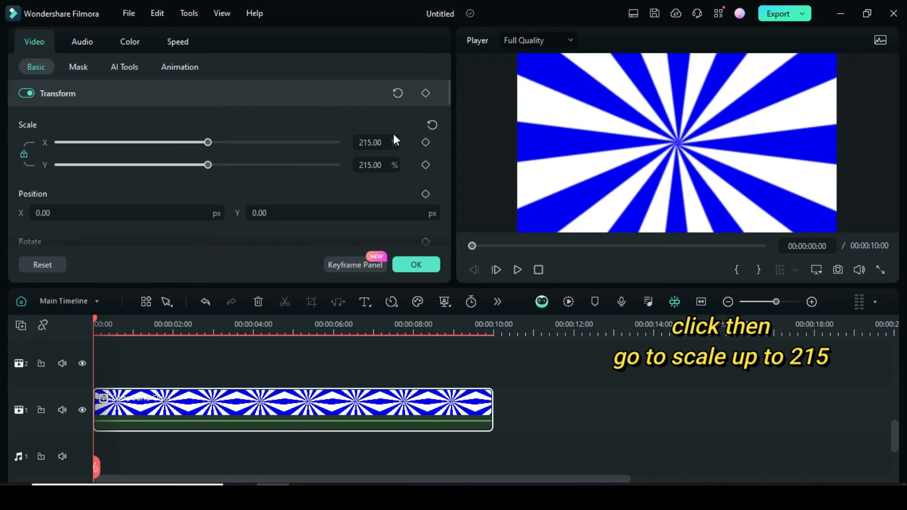
# Keyframe the compound clip's rotation from 0° at its start to 360° at its end and accept the settings.
pyautogui.moveTo(449, 84); pyautogui.dragTo(448, 104)
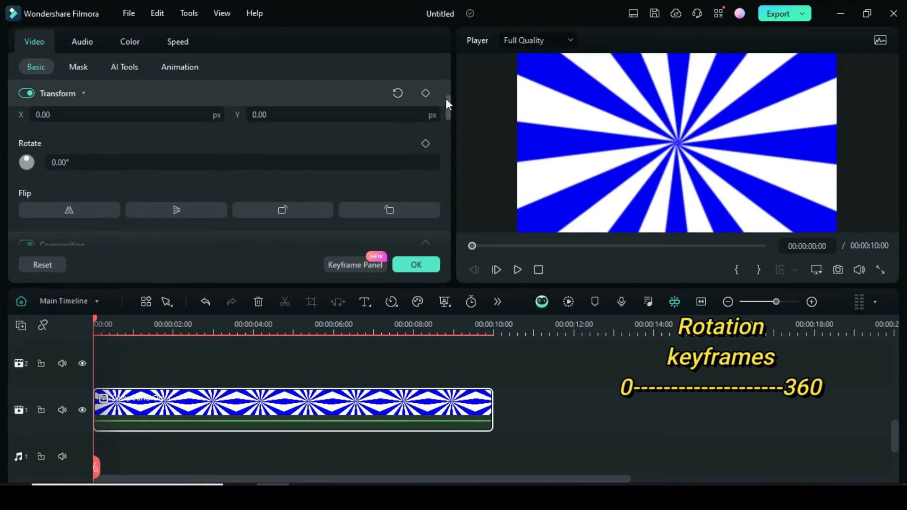
pyautogui.click(425, 144)
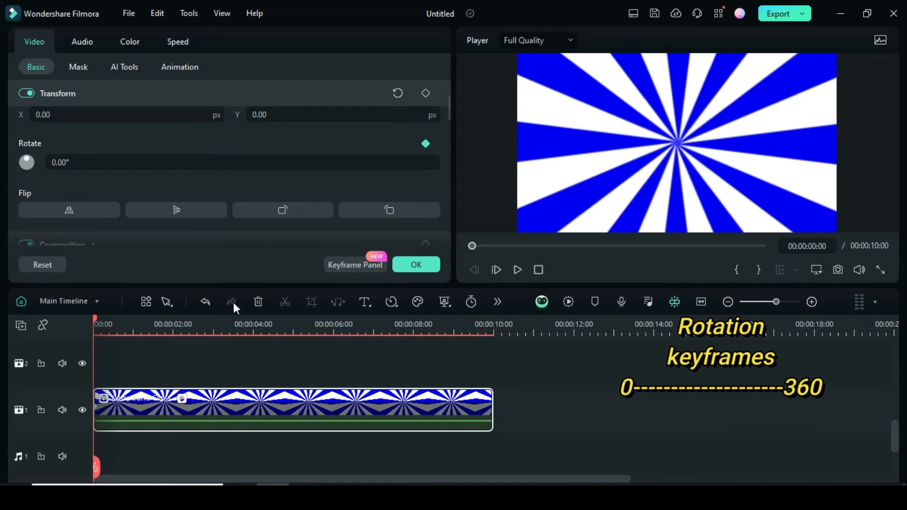
pyautogui.moveTo(95, 319); pyautogui.dragTo(492, 326)
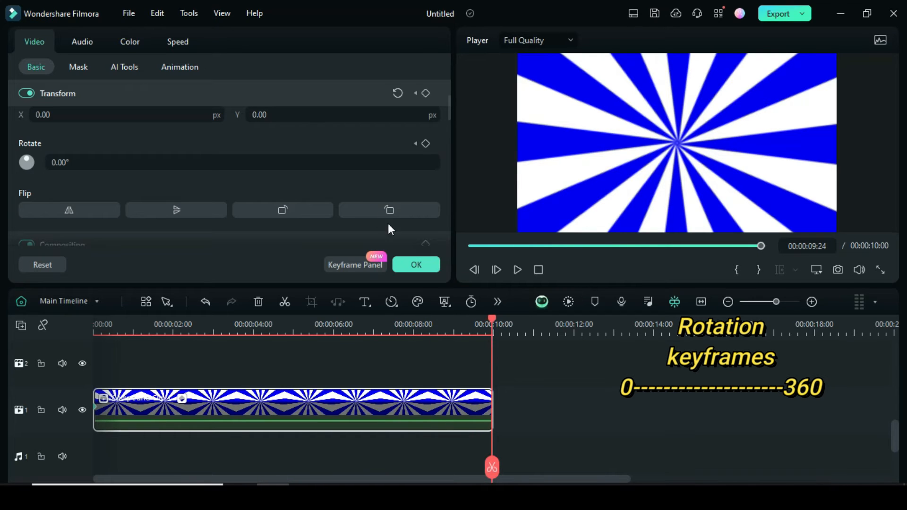
pyautogui.click(425, 144)
pyautogui.click(47, 162)
pyautogui.write('360')
pyautogui.click(83, 141)
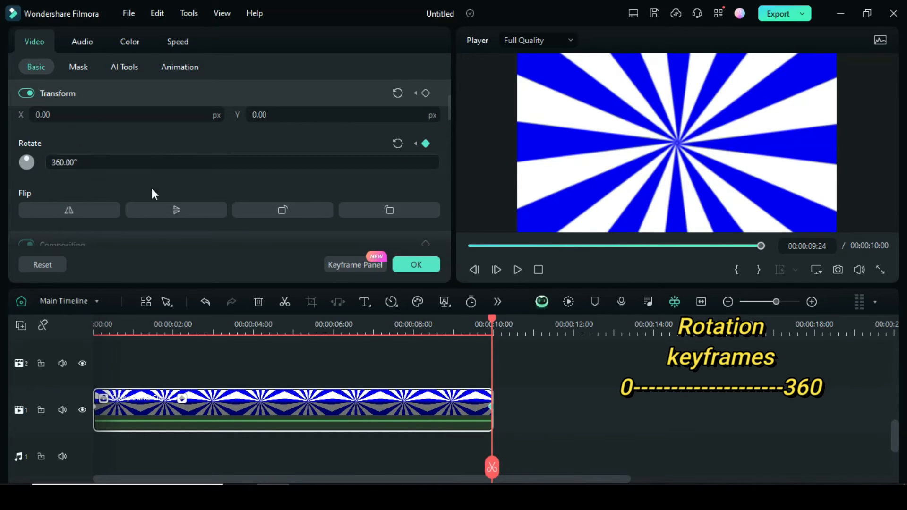
pyautogui.click(470, 246)
pyautogui.click(416, 265)
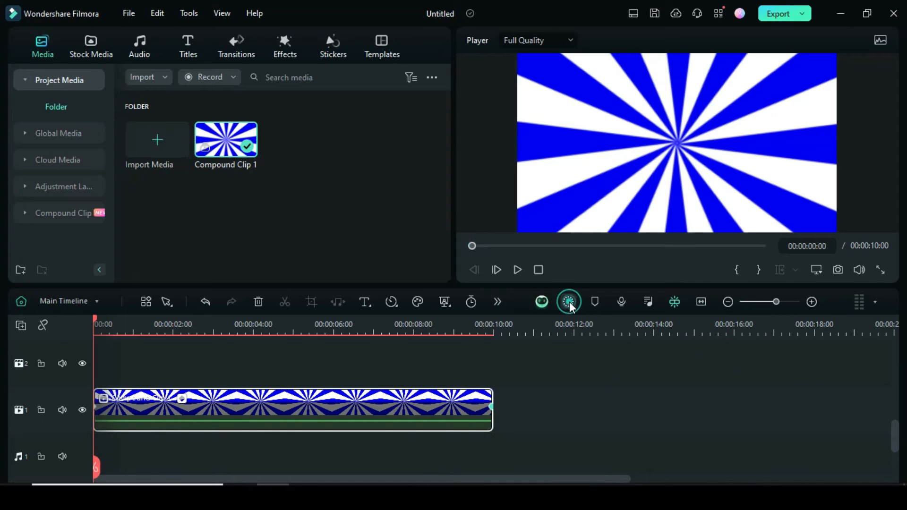
# Play the rotating sunburst from start to end and return the playhead to the beginning.
pyautogui.click(518, 270)
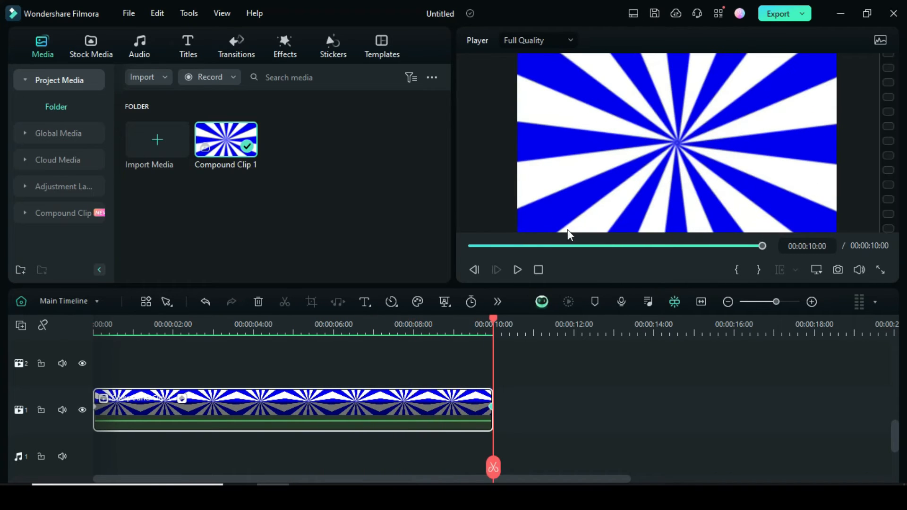
pyautogui.click(471, 246)
# Apply the Color Slice effect from the Flicker video effects to the compound clip.
pyautogui.click(283, 43)
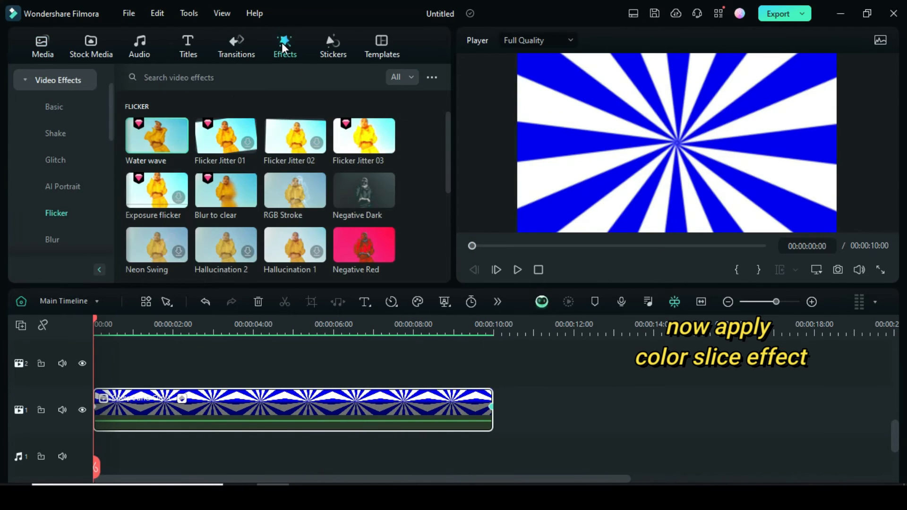
pyautogui.moveTo(447, 137); pyautogui.dragTo(448, 176)
pyautogui.moveTo(285, 174); pyautogui.dragTo(236, 402)
# Render the timeline preview and play the clip with the Color Slice effect, returning the playhead to the start.
pyautogui.click(569, 302)
pyautogui.click(517, 270)
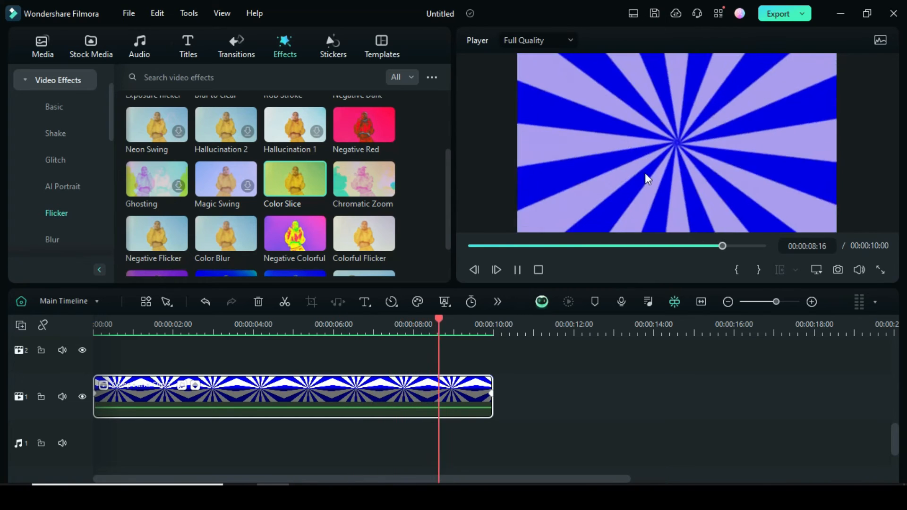
pyautogui.click(471, 246)
# Add the Water wave flicker effect to the compound clip, and render and play the preview.
pyautogui.moveTo(448, 192); pyautogui.dragTo(446, 135)
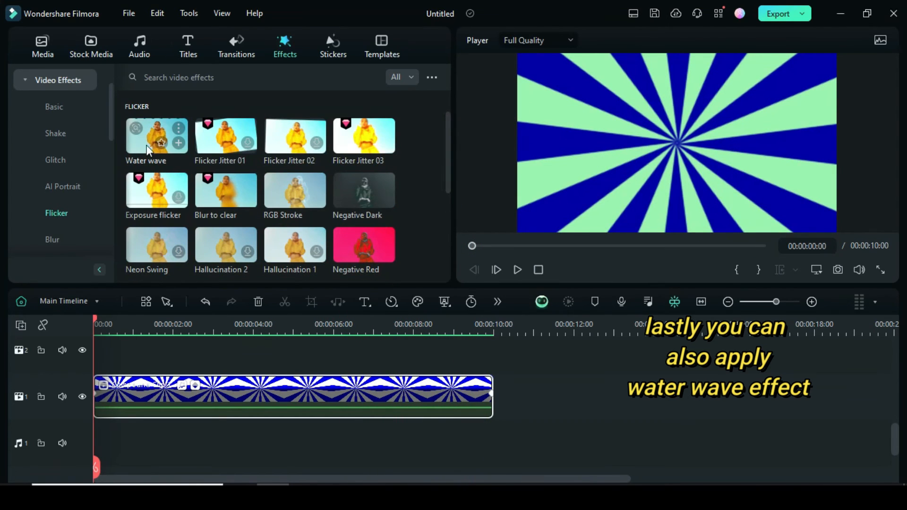
pyautogui.moveTo(156, 135); pyautogui.dragTo(213, 384)
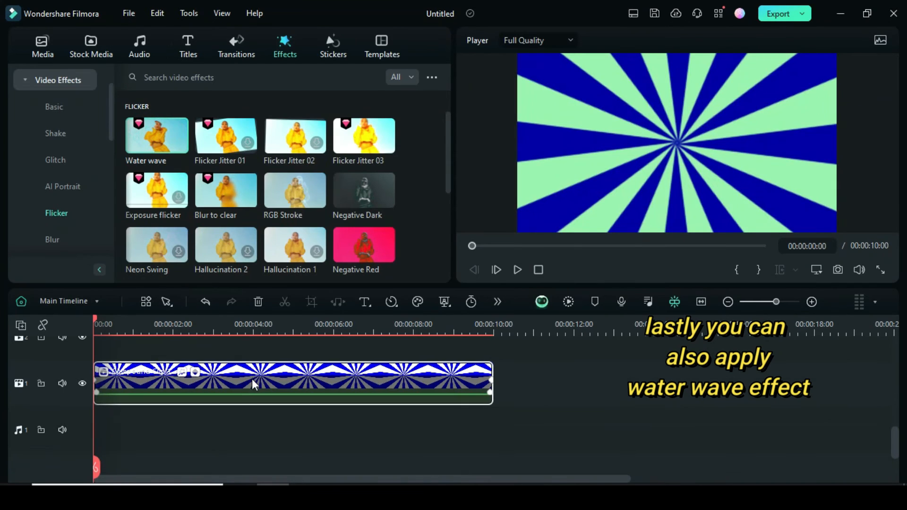
pyautogui.click(567, 304)
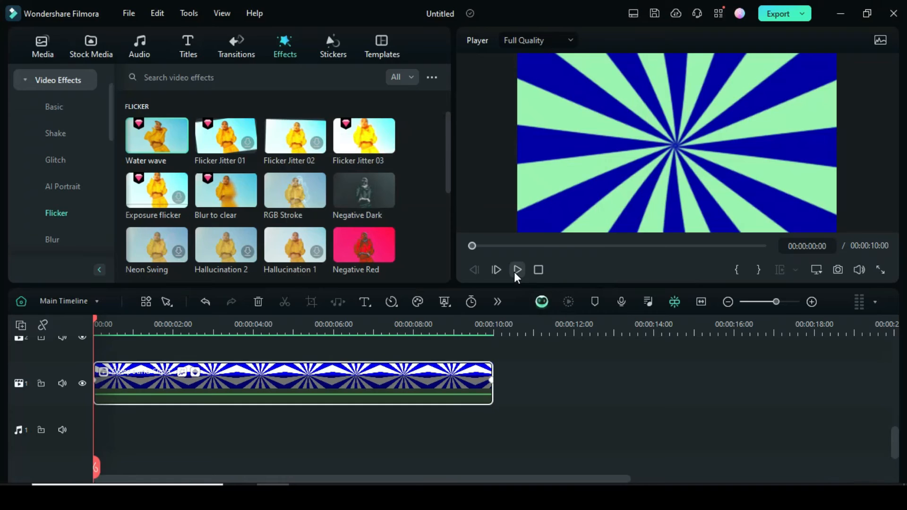
pyautogui.click(517, 270)
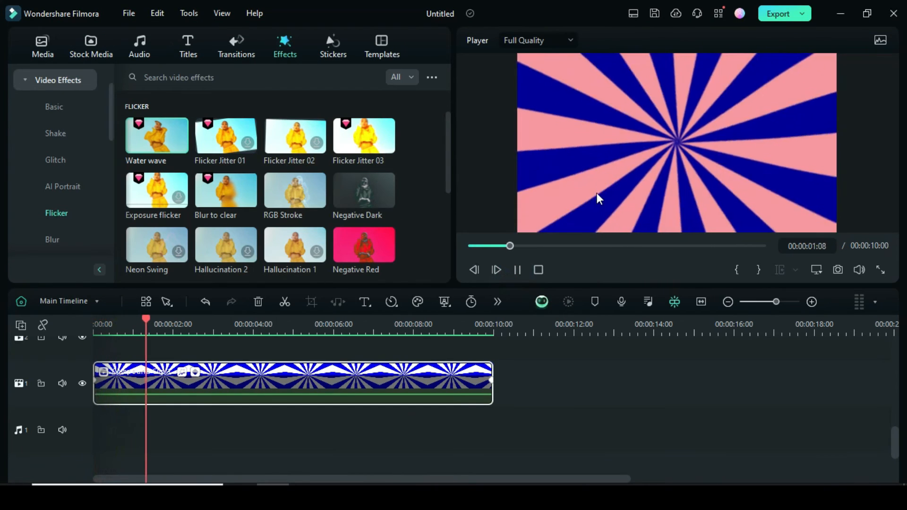